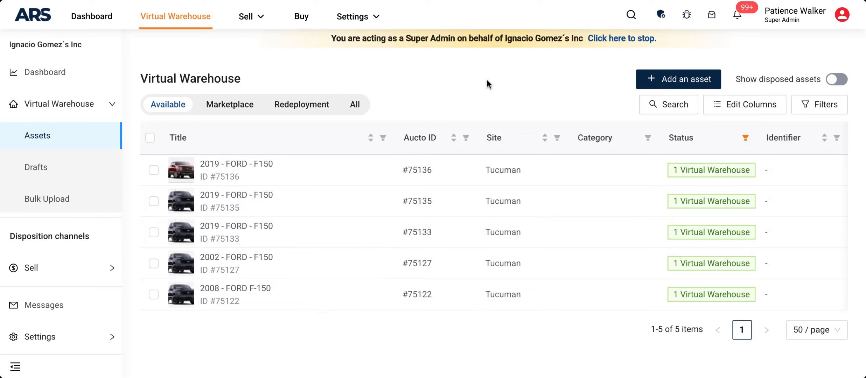
- Move the 2019 - FORD - F150 asset #75136 from the available warehouse assets to the Marketplace disposition channel and confirm the move
click(154, 171)
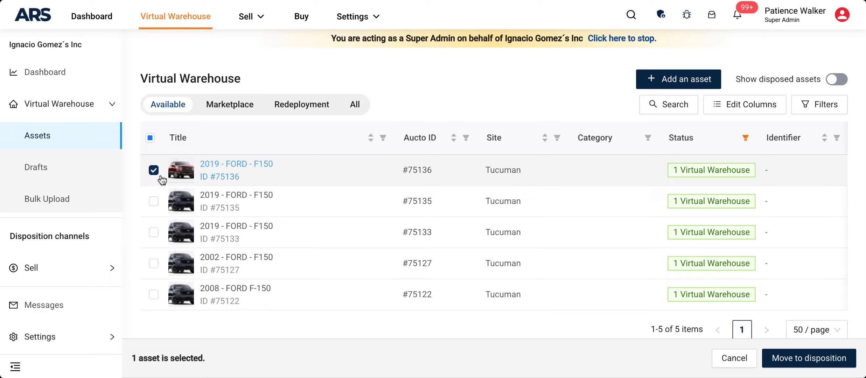
click(803, 365)
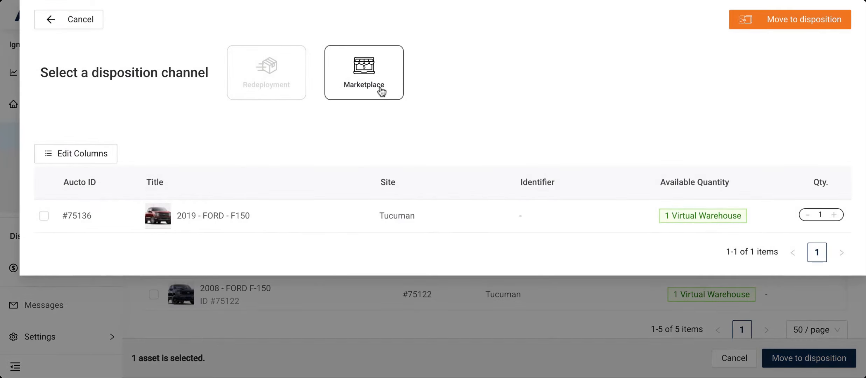
click(382, 91)
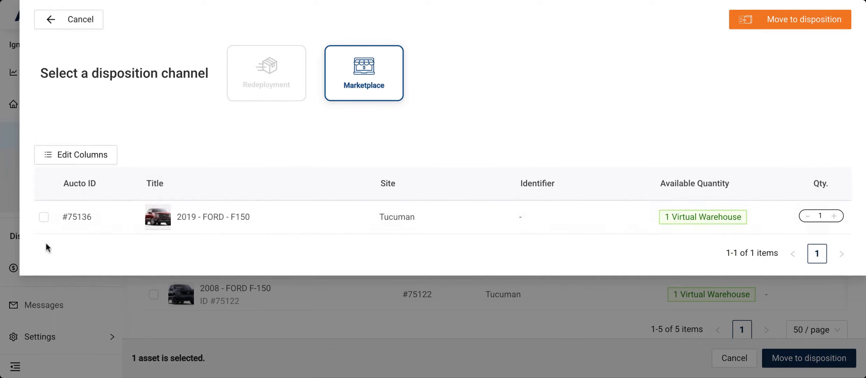
click(44, 217)
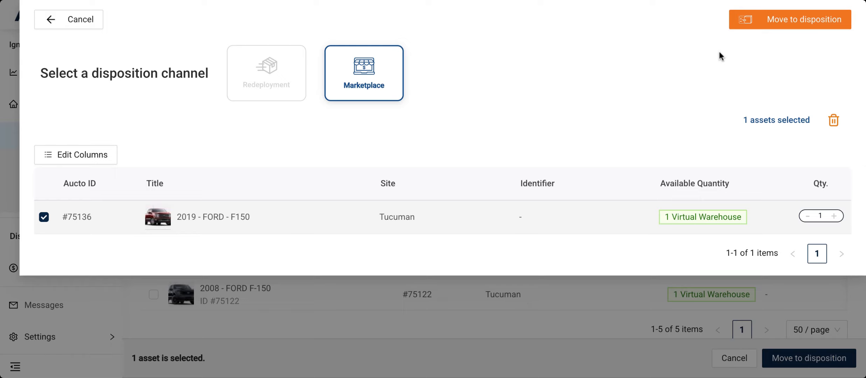
click(801, 21)
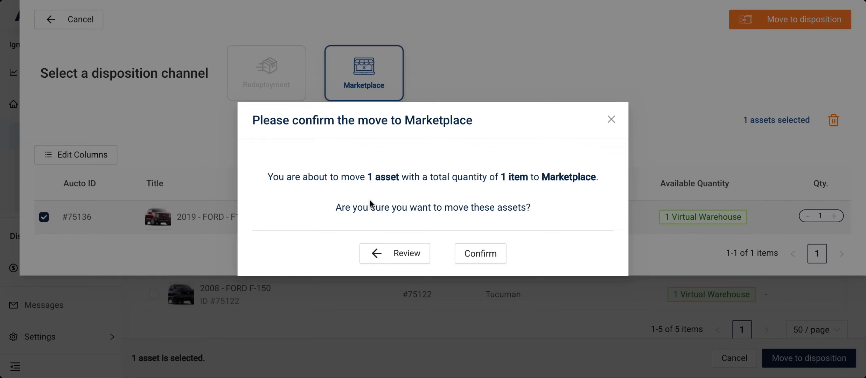
click(495, 261)
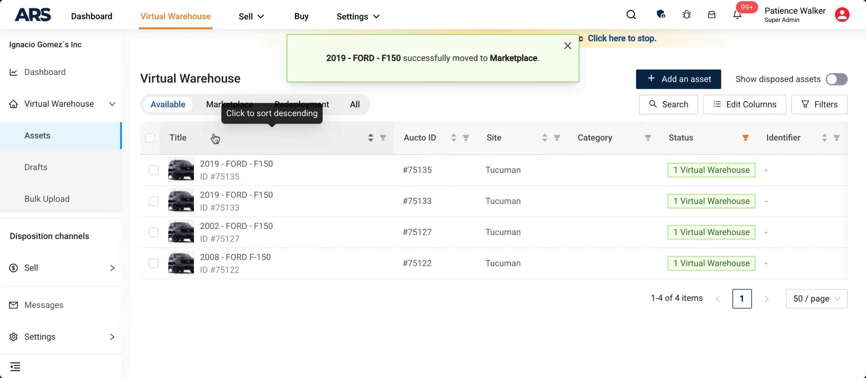
- Check the warehouse's Marketplace assets and start a Buy Now listing for asset #75136 from the Ready For Sale assets
click(230, 104)
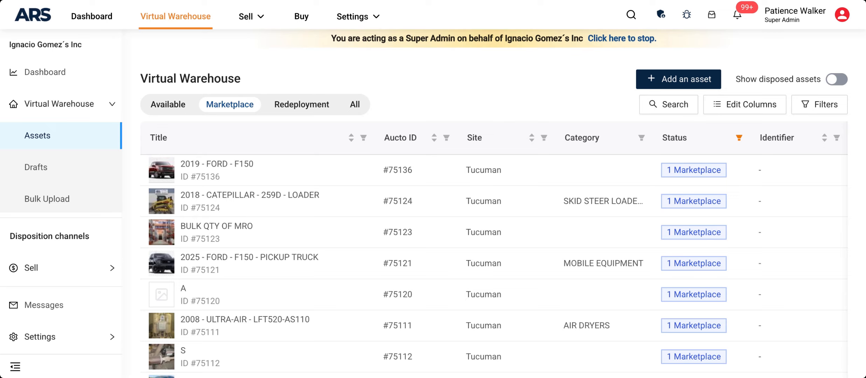
click(257, 16)
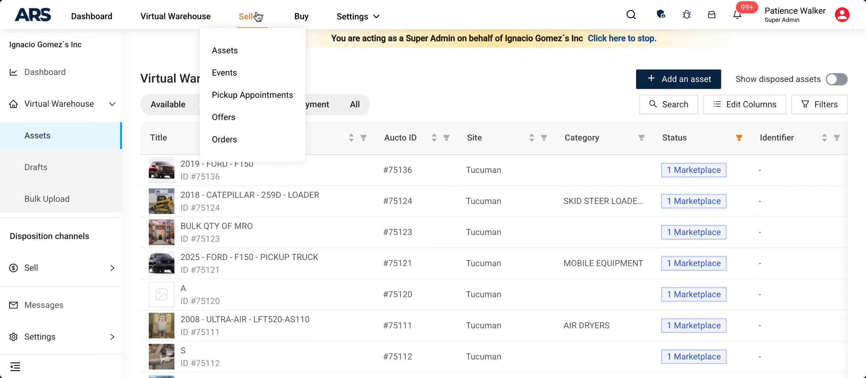
click(241, 56)
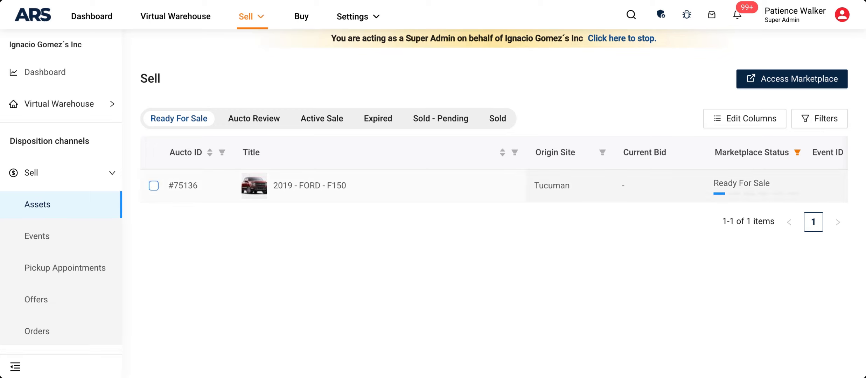
click(154, 185)
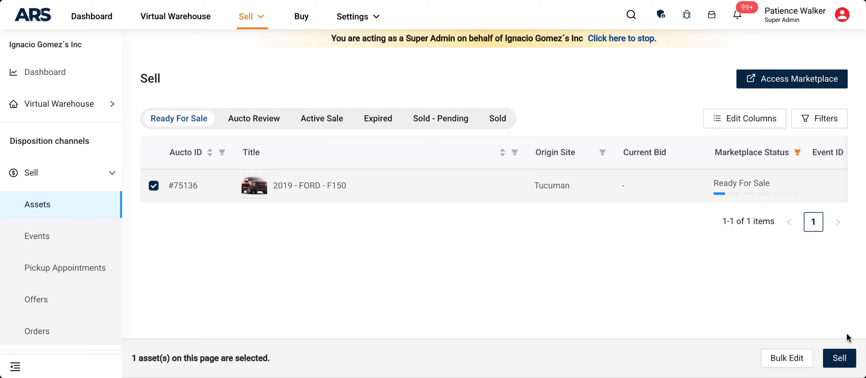
click(845, 365)
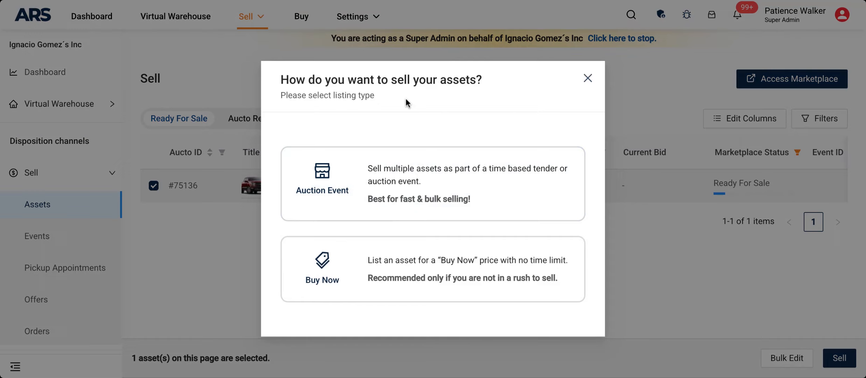
click(408, 262)
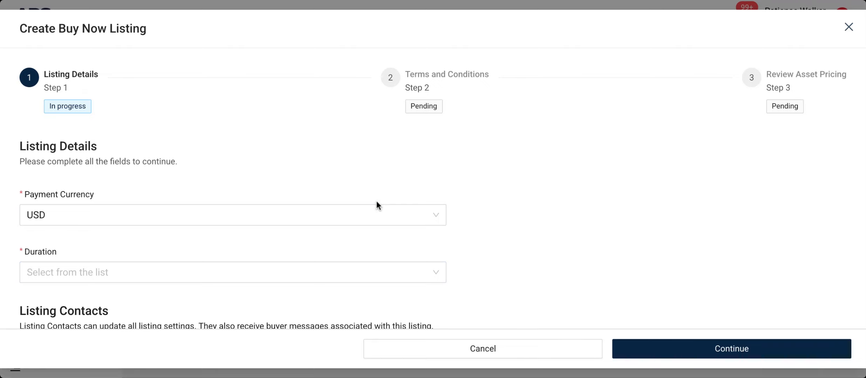
- Keep USD as the listing's payment currency and set its duration to 60 Business Days (Dec 2, 2025)
scroll(377, 202, down, 3)
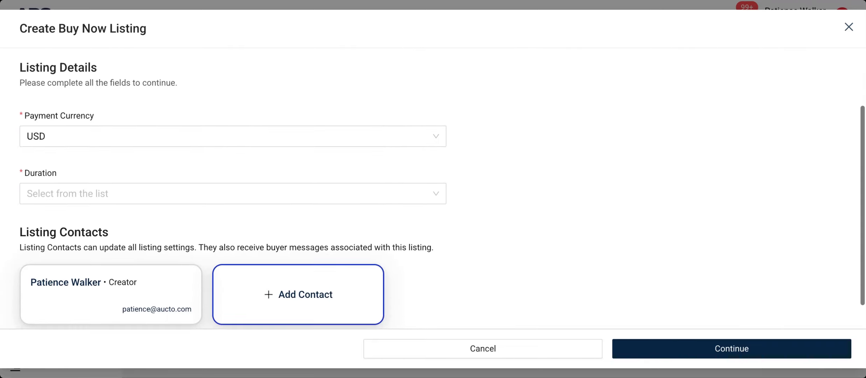
click(311, 146)
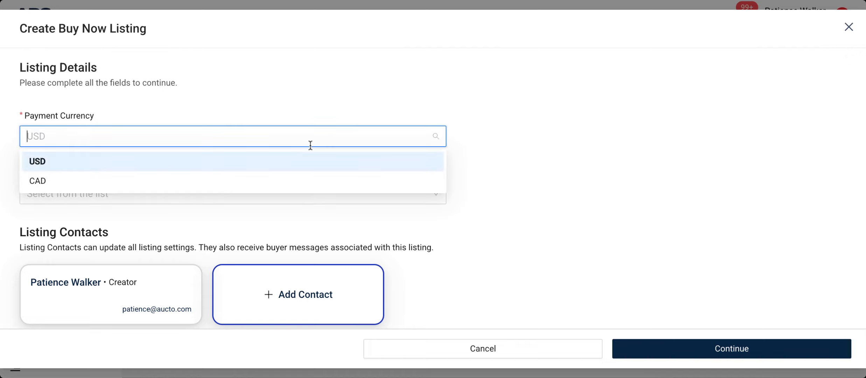
click(334, 104)
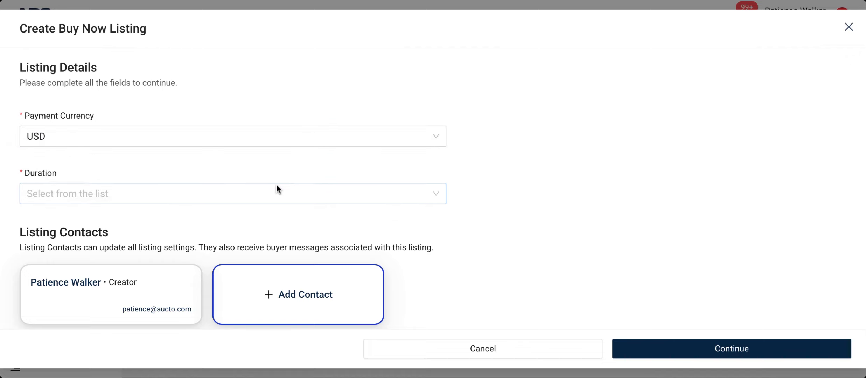
scroll(276, 185, down, 1)
click(278, 179)
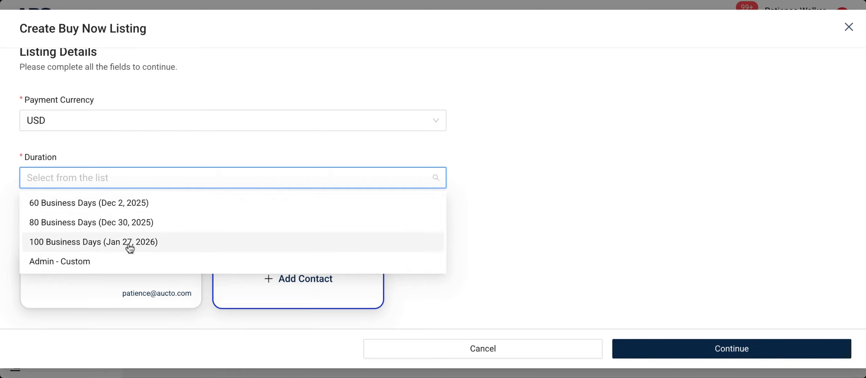
click(139, 211)
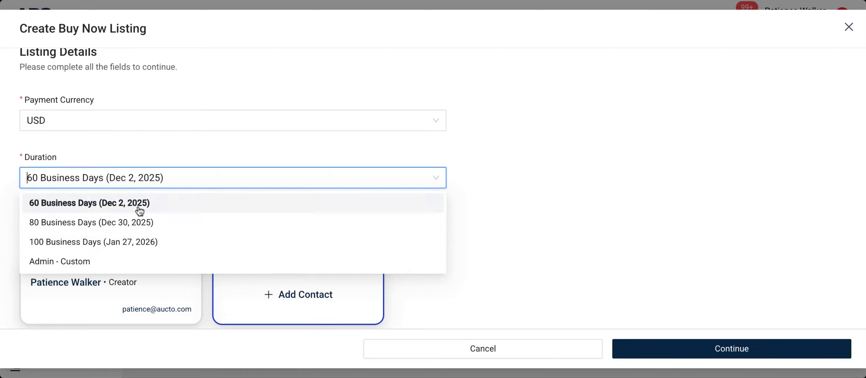
- Add the other available user as a listing contact and proceed to the terms and conditions
scroll(140, 221, down, 2)
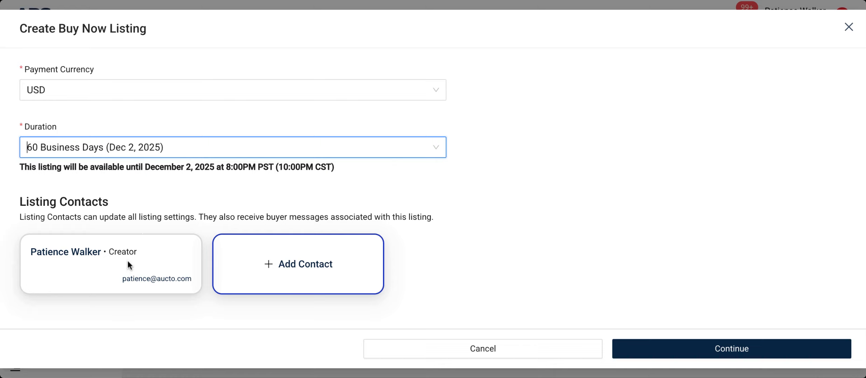
click(296, 270)
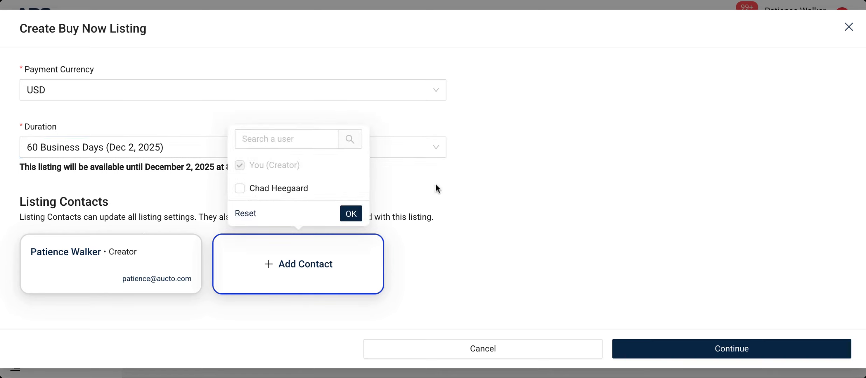
click(294, 195)
click(352, 213)
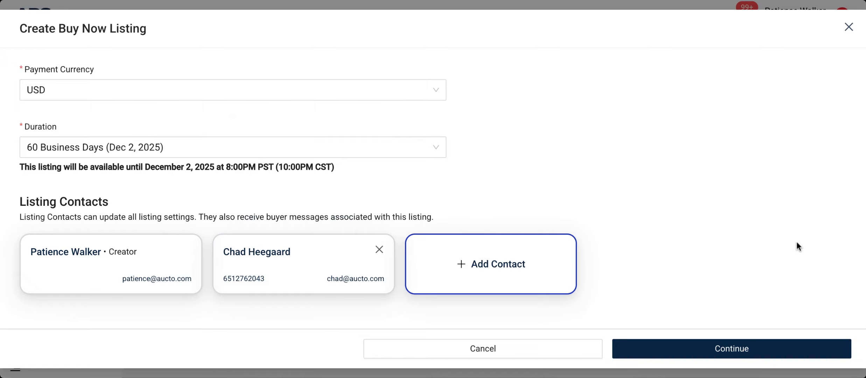
click(723, 355)
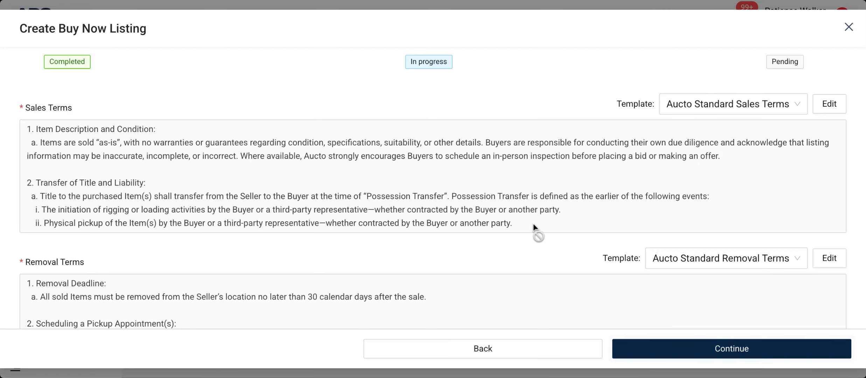
- Review the Aucto standard sales, removal and inspection terms, accept them as they are, and proceed to asset pricing
scroll(372, 233, down, 10)
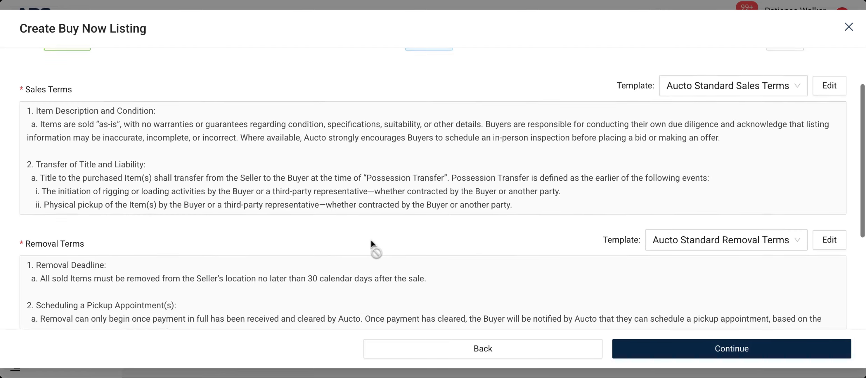
scroll(366, 283, down, 3)
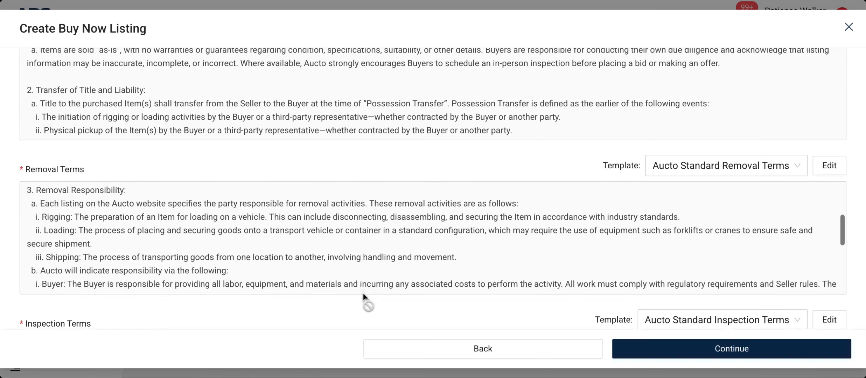
scroll(396, 112, down, 3)
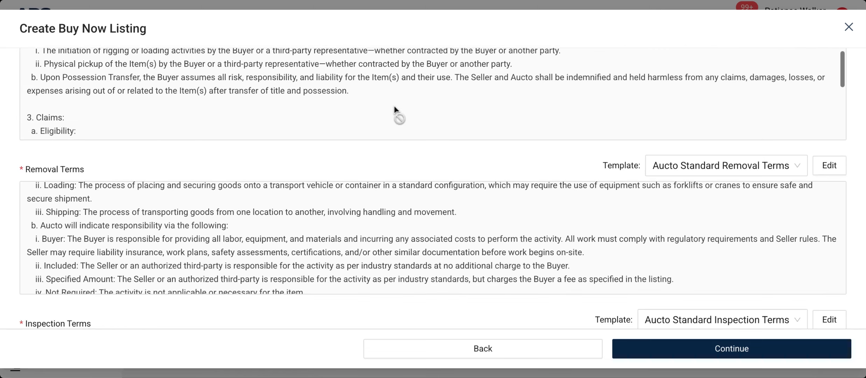
scroll(363, 213, down, 8)
scroll(345, 293, down, 2)
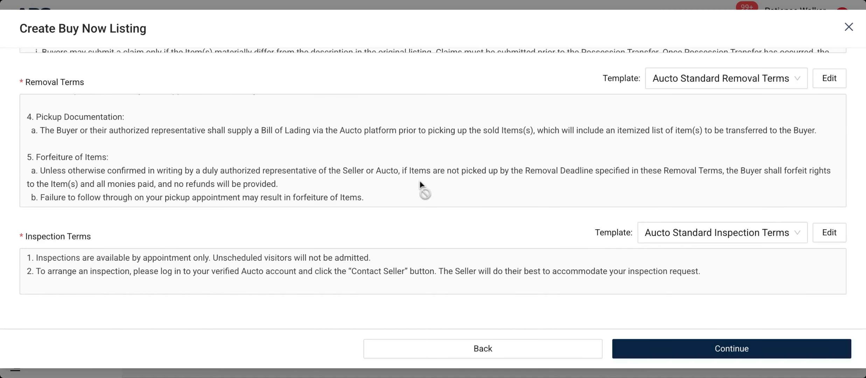
scroll(420, 180, up, 5)
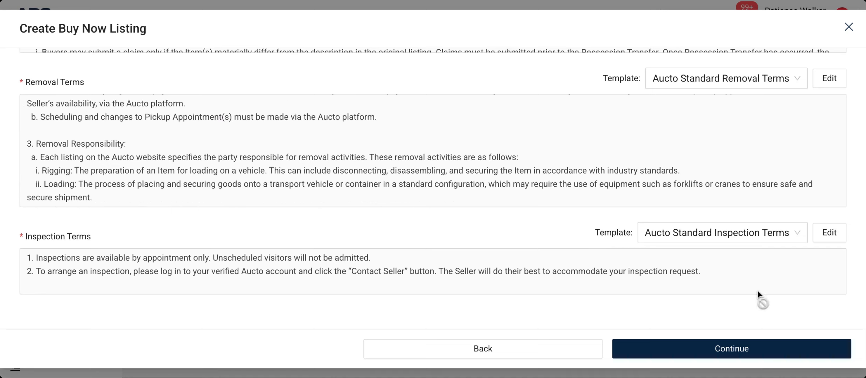
click(733, 351)
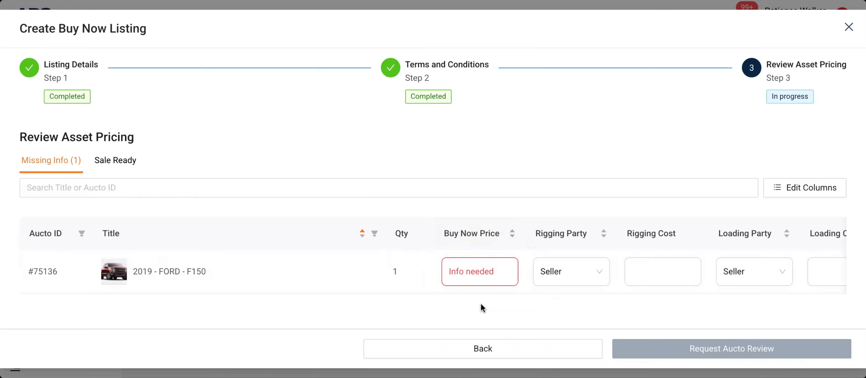
- Set the Buy Now Price of the 2019 - FORD - F150 to 10000 and save the pricing changes
click(476, 274)
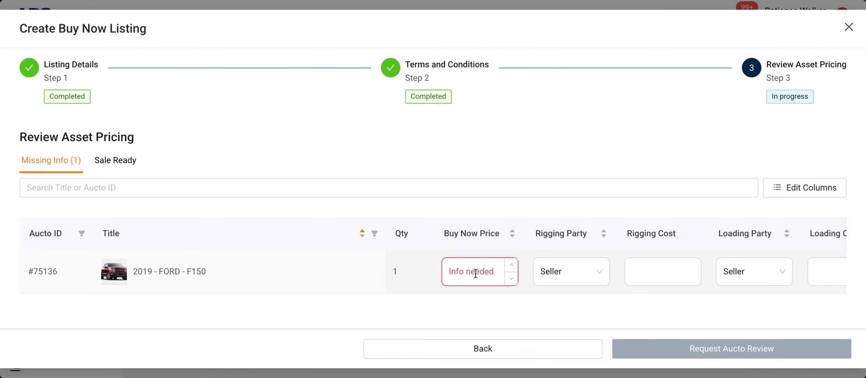
text(1)
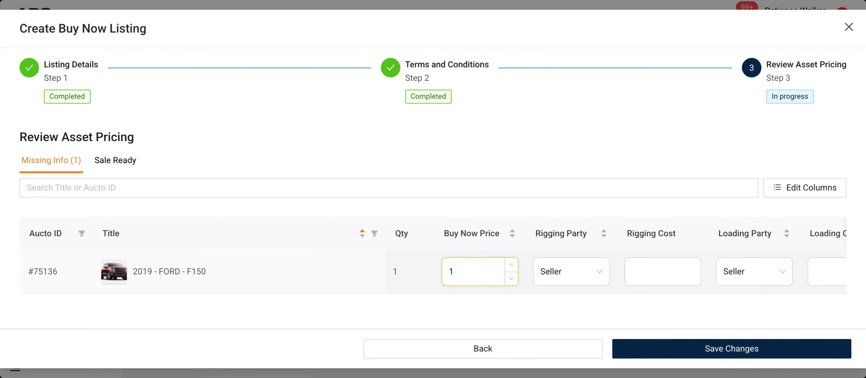
text(0000)
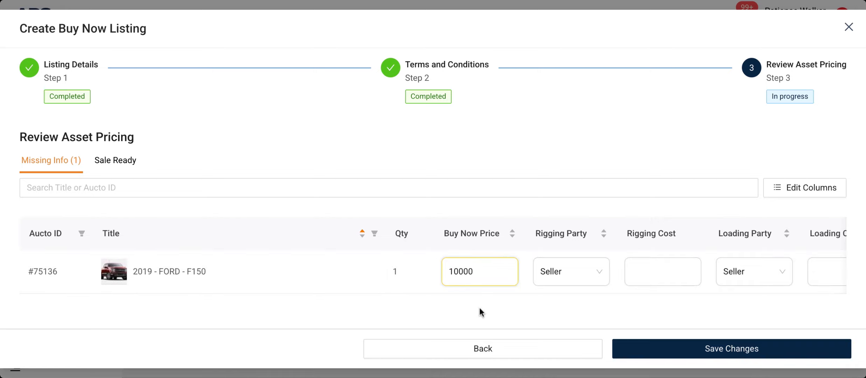
click(682, 351)
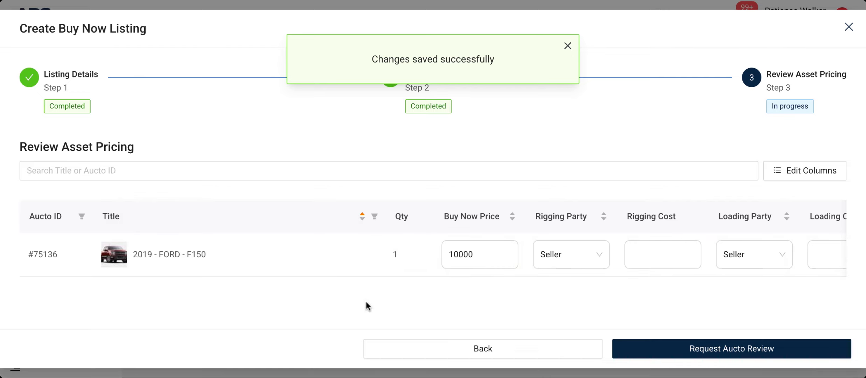
- Request Aucto review of the listing, approving the asset details and entering the submission notes "ready to go"
click(739, 357)
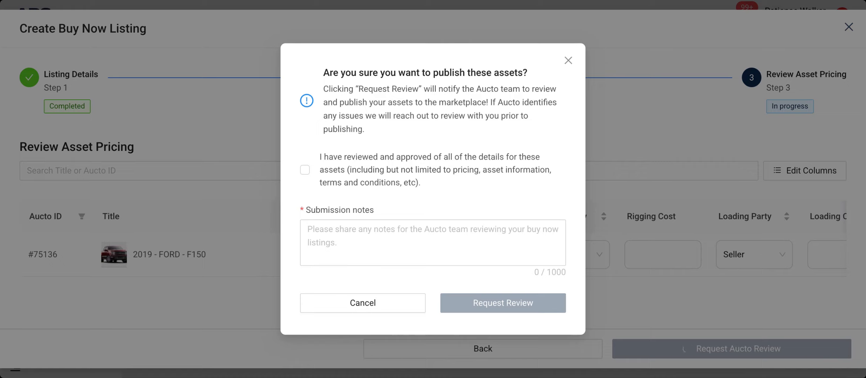
click(307, 173)
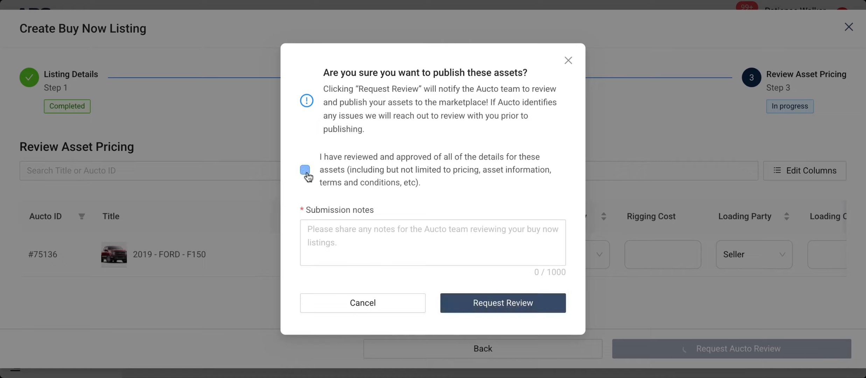
click(339, 247)
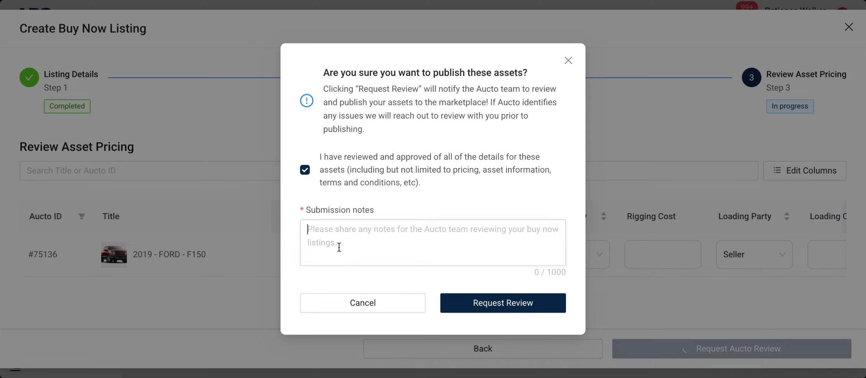
text(ready t)
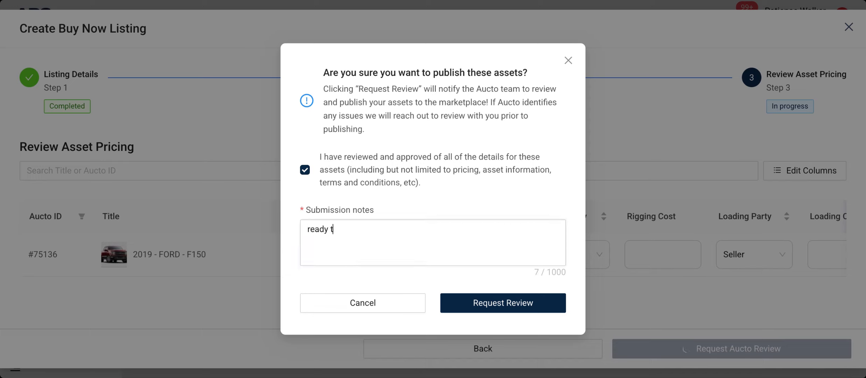
text(o go)
click(505, 311)
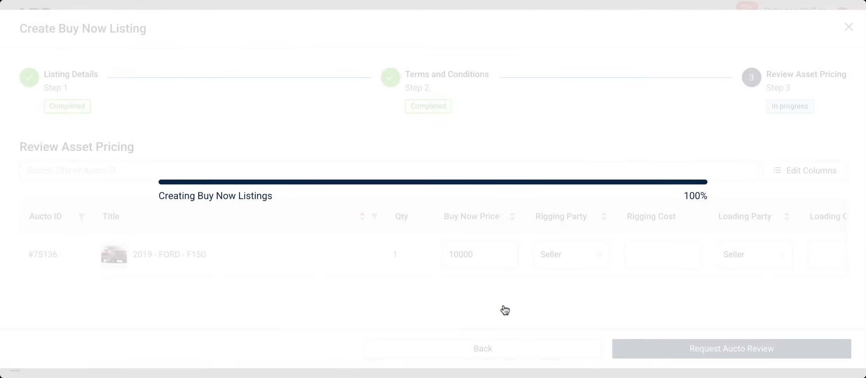